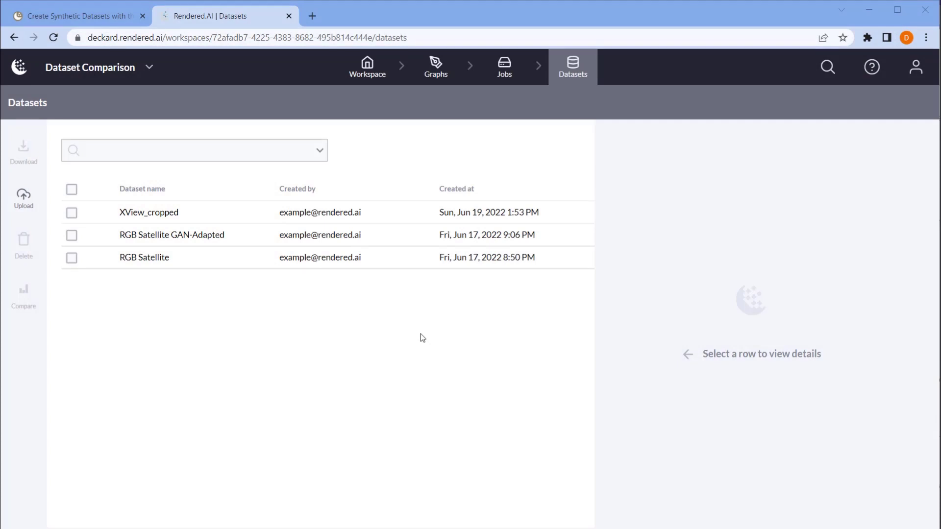
# Preview the first three XView_cropped sample images in the enlarged viewer
pyautogui.click(227, 210)
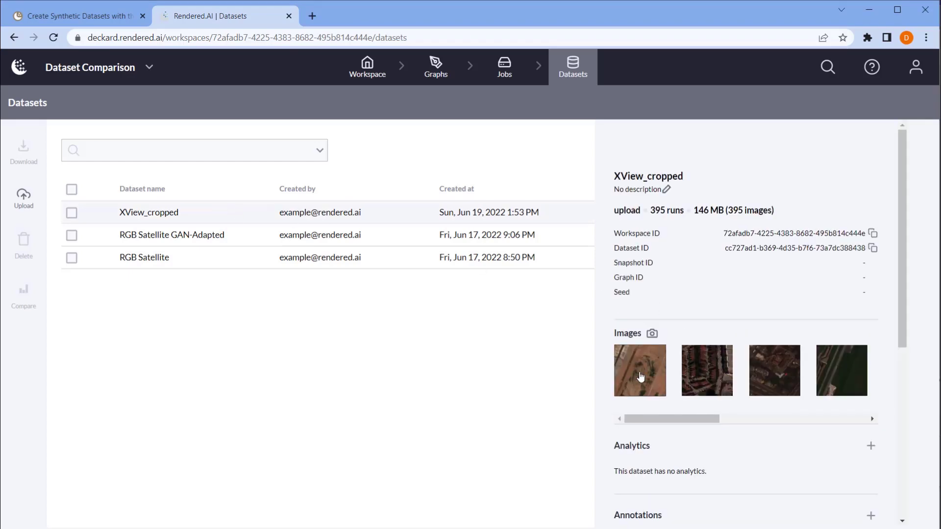
pyautogui.click(640, 376)
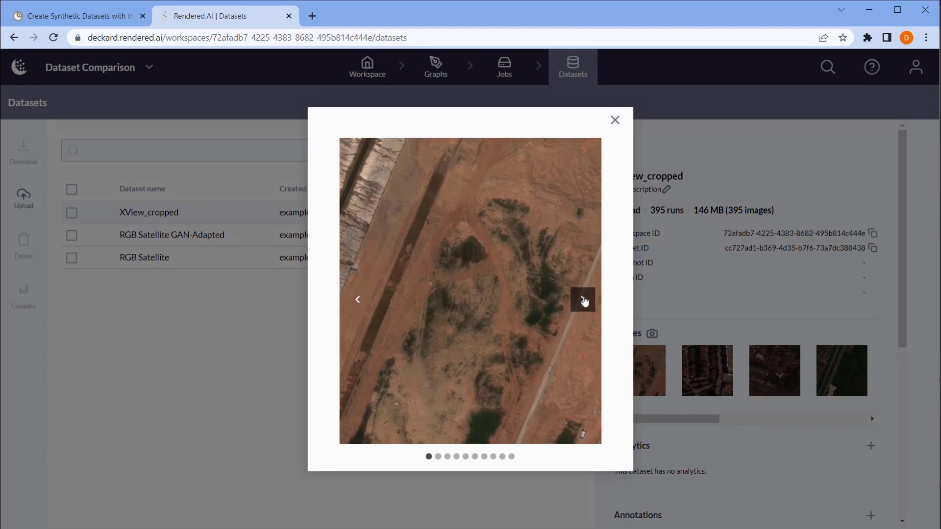
pyautogui.click(583, 300)
pyautogui.click(583, 300)
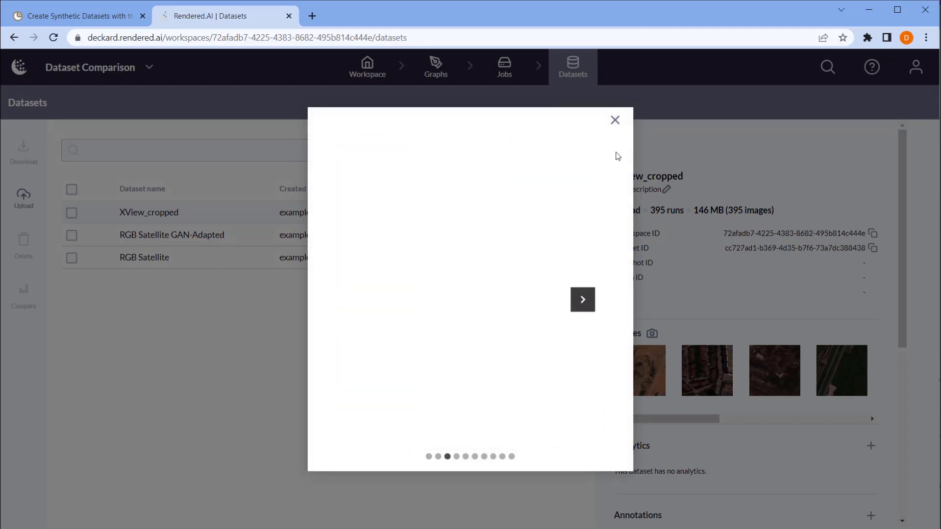
pyautogui.click(615, 120)
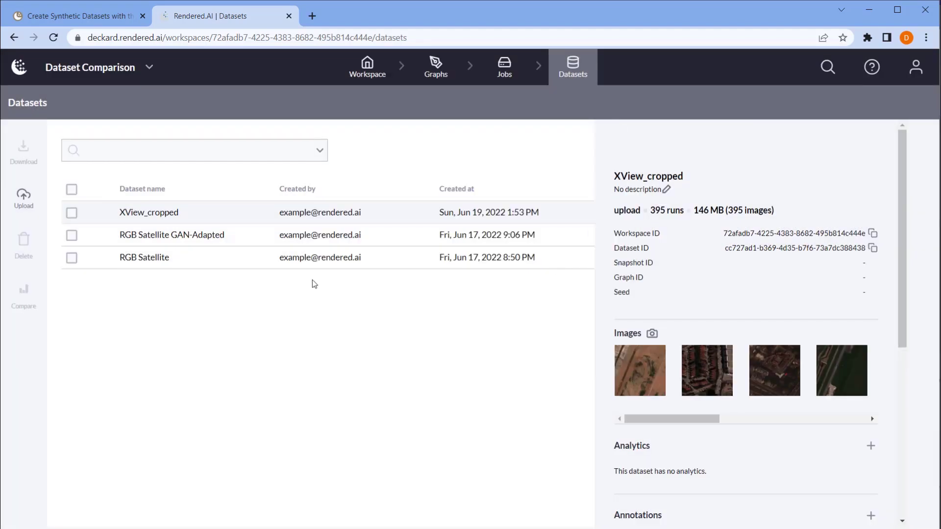
# Preview the fourth through sixth RGB Satellite sample images in the enlarged viewer
pyautogui.click(236, 259)
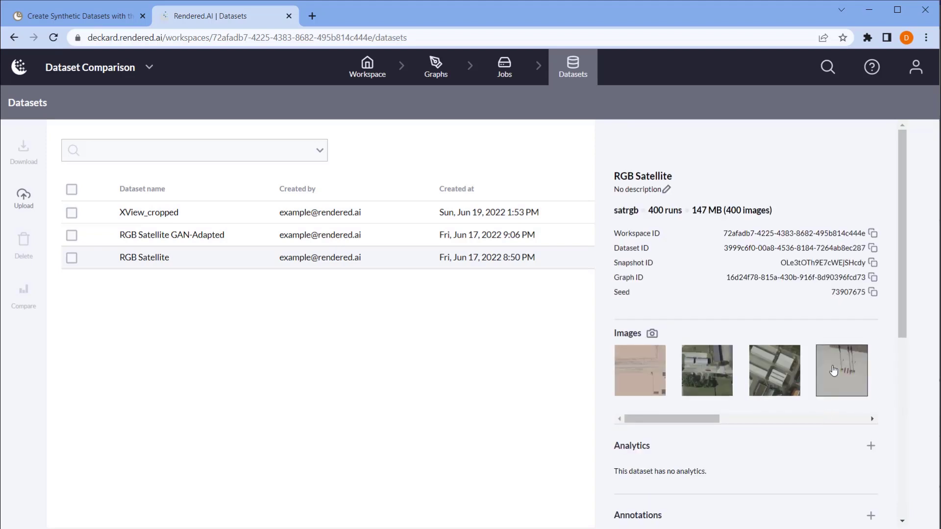
pyautogui.click(836, 374)
pyautogui.click(583, 297)
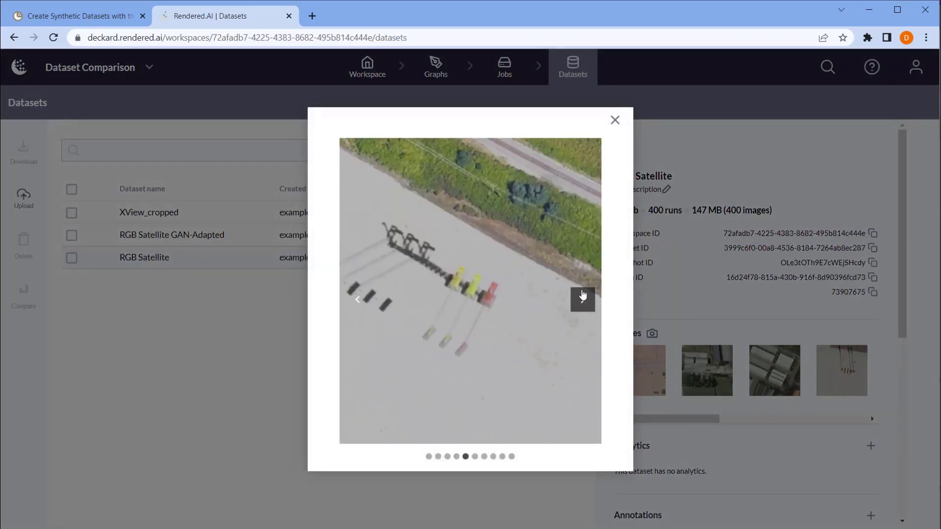
pyautogui.click(583, 296)
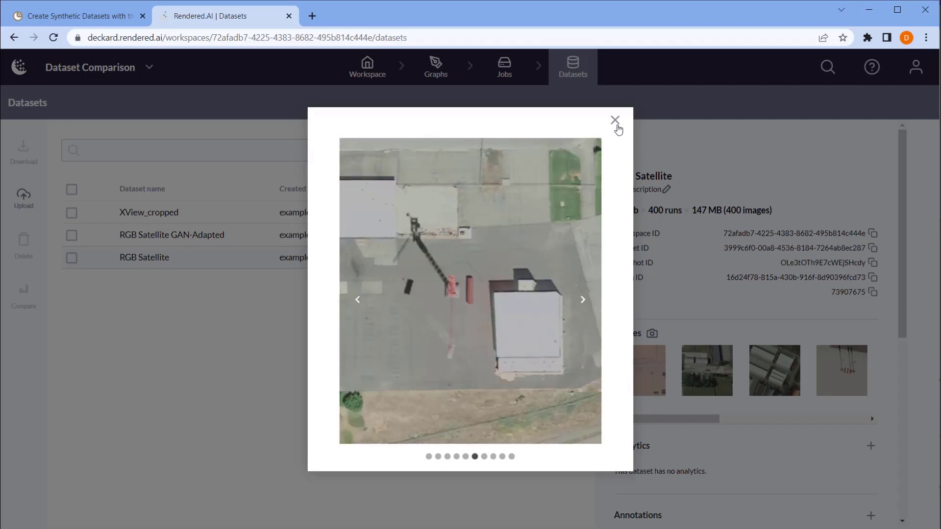
pyautogui.click(615, 120)
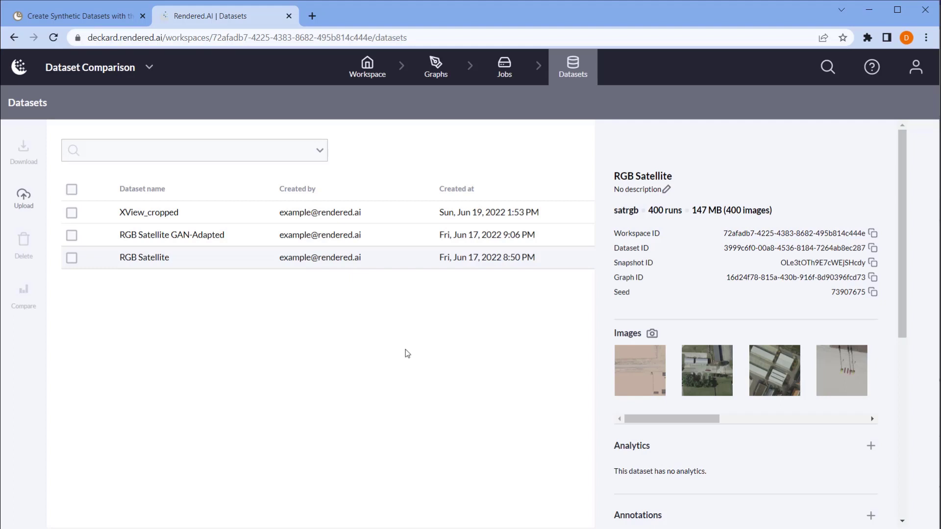
# Preview the first four RGB Satellite GAN-Adapted sample images, leaving its details shown
pyautogui.click(179, 235)
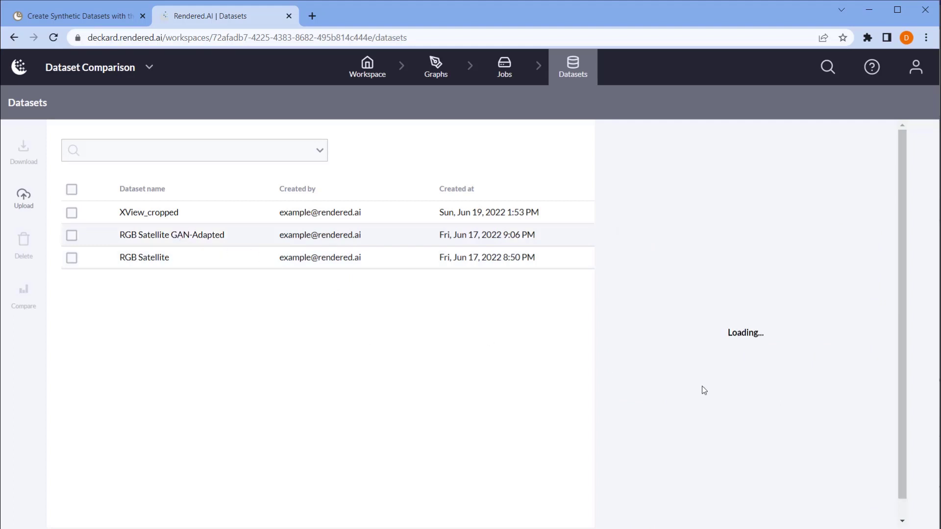
pyautogui.click(648, 373)
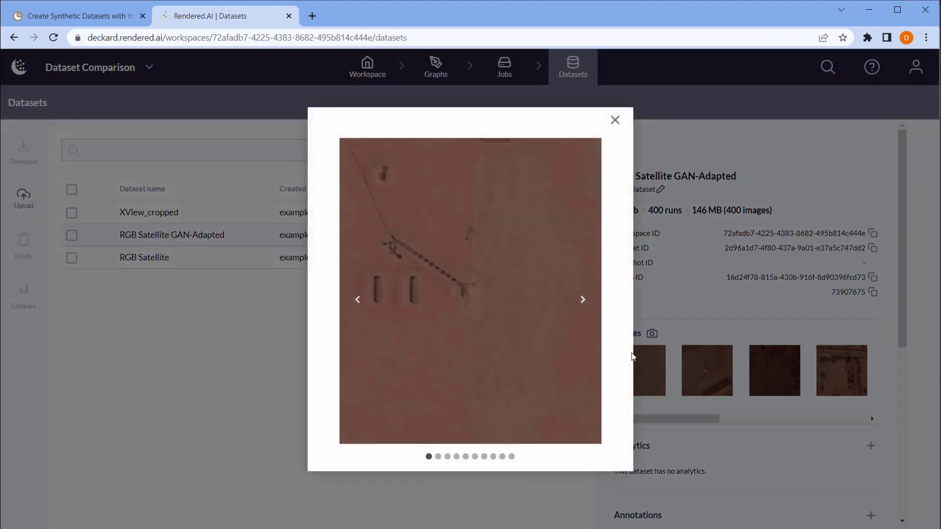
pyautogui.click(584, 300)
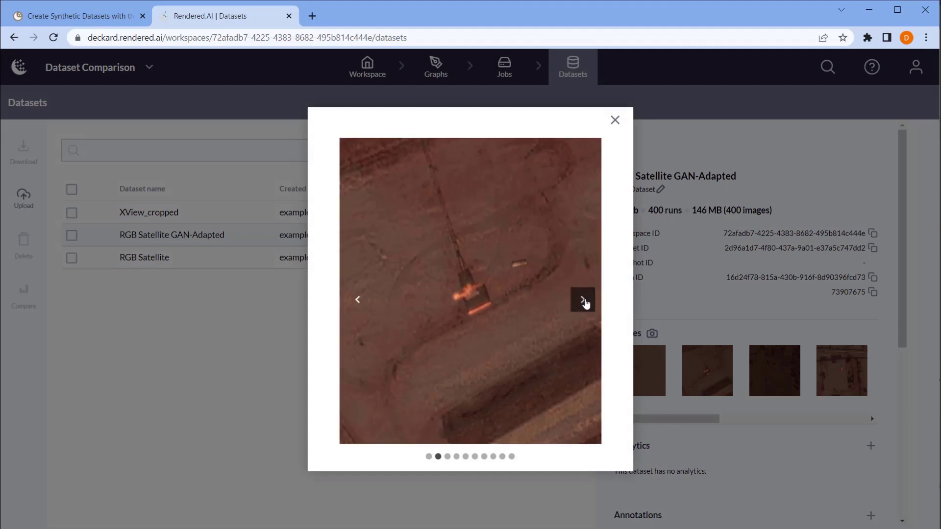
pyautogui.click(584, 301)
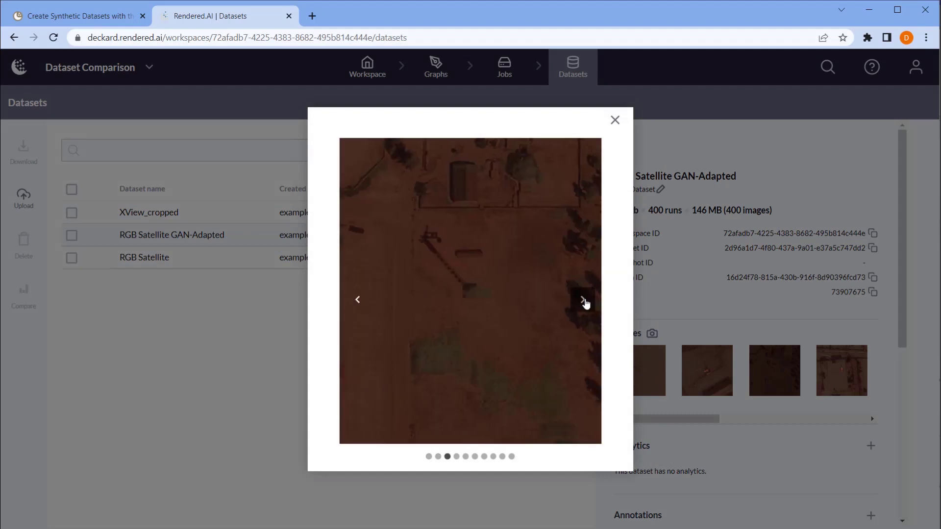
pyautogui.click(584, 302)
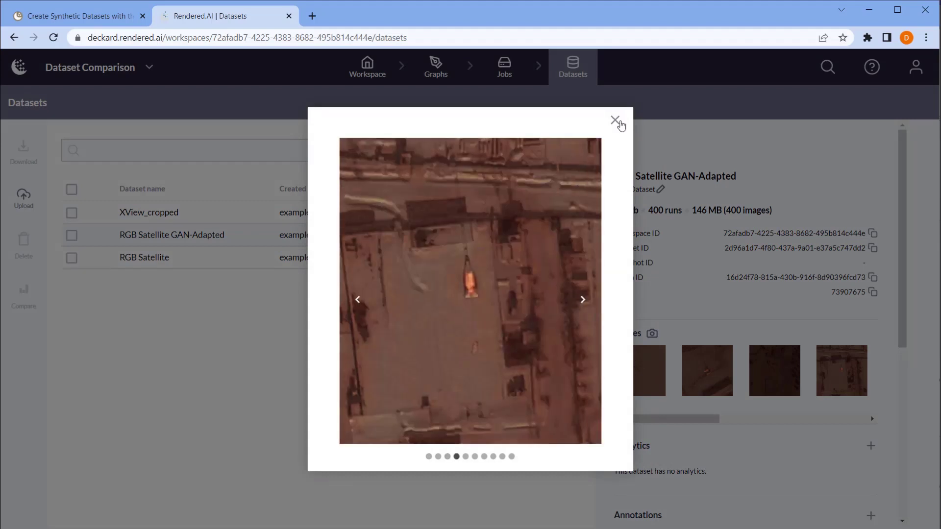
pyautogui.click(616, 120)
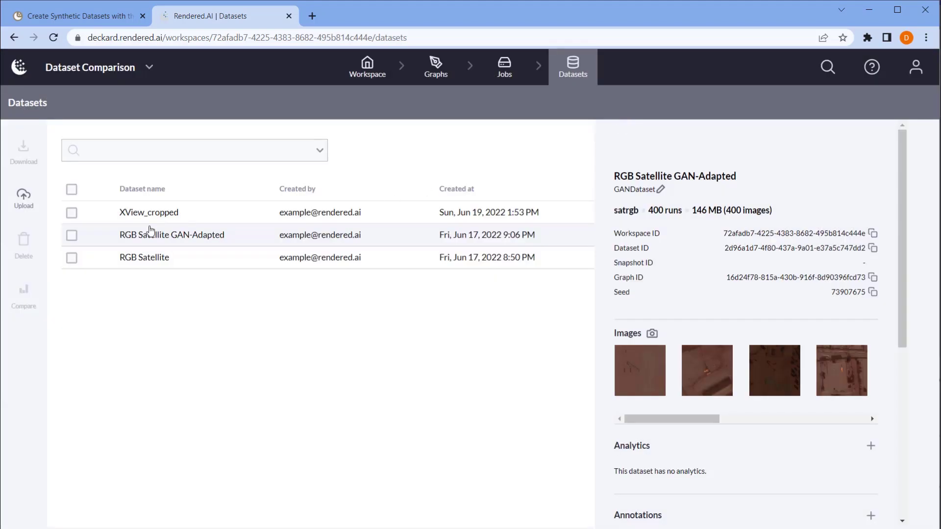
# Select XView_cropped, RGB Satellite GAN-Adapted and RGB Satellite and run UMAP comparison 'xview_demo'
pyautogui.click(71, 213)
pyautogui.click(72, 236)
pyautogui.click(72, 258)
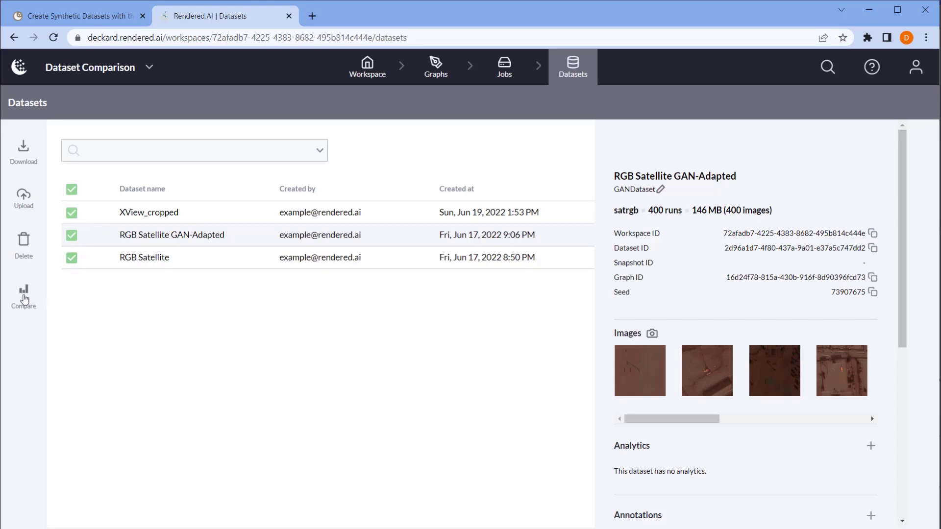
pyautogui.click(24, 296)
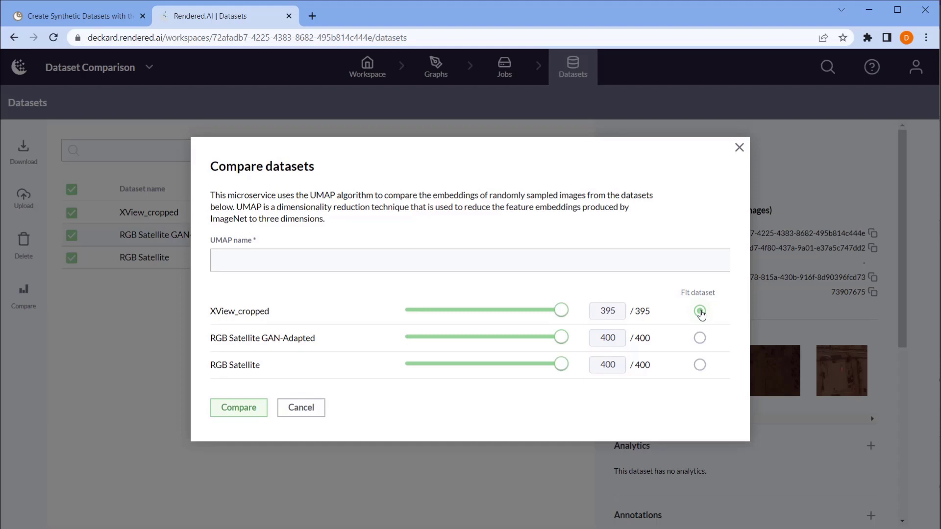
pyautogui.click(496, 264)
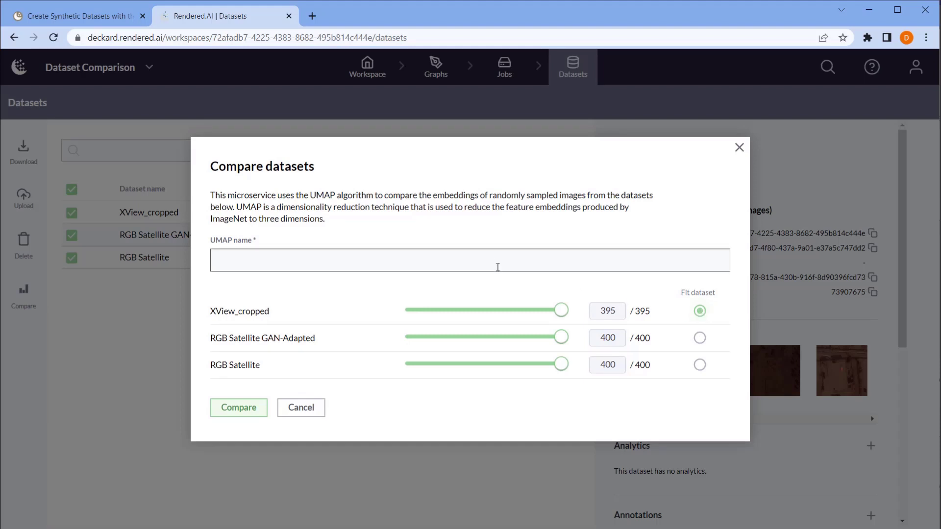
pyautogui.write('x')
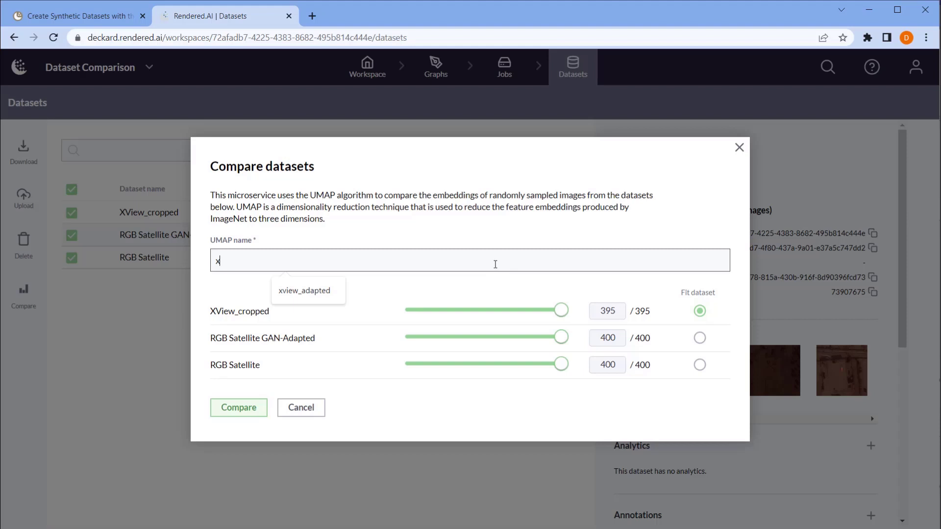
pyautogui.write('view_demo')
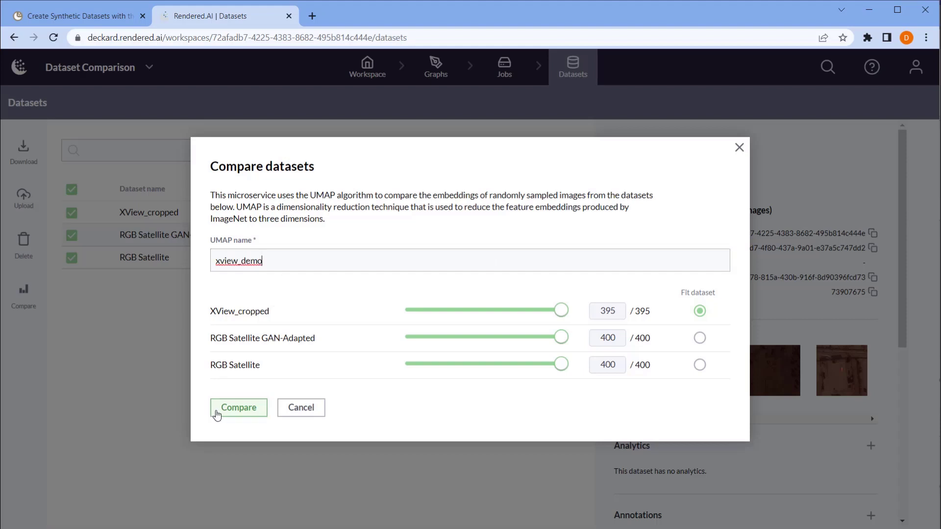
pyautogui.click(218, 414)
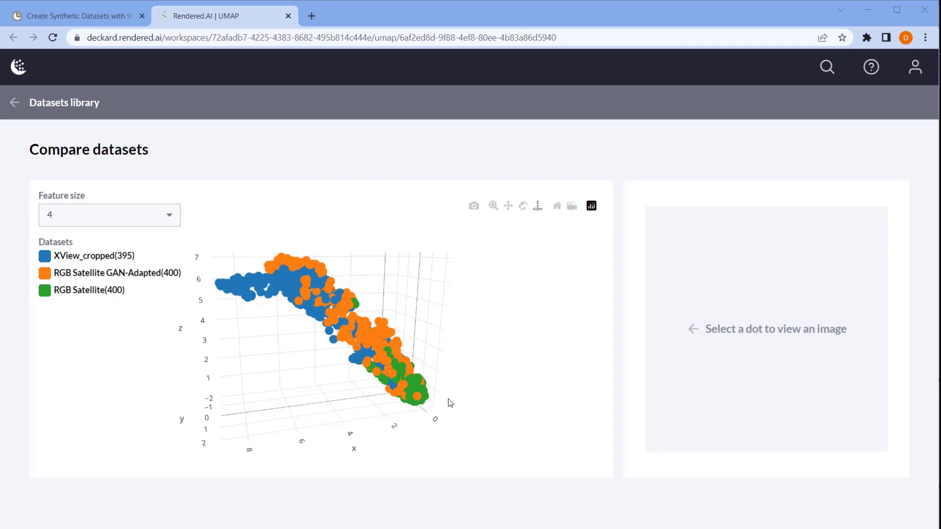
# Rotate the feature size 4 UMAP plot to see GAN-Adapted points bridging both clusters
pyautogui.moveTo(424, 418); pyautogui.dragTo(447, 415)
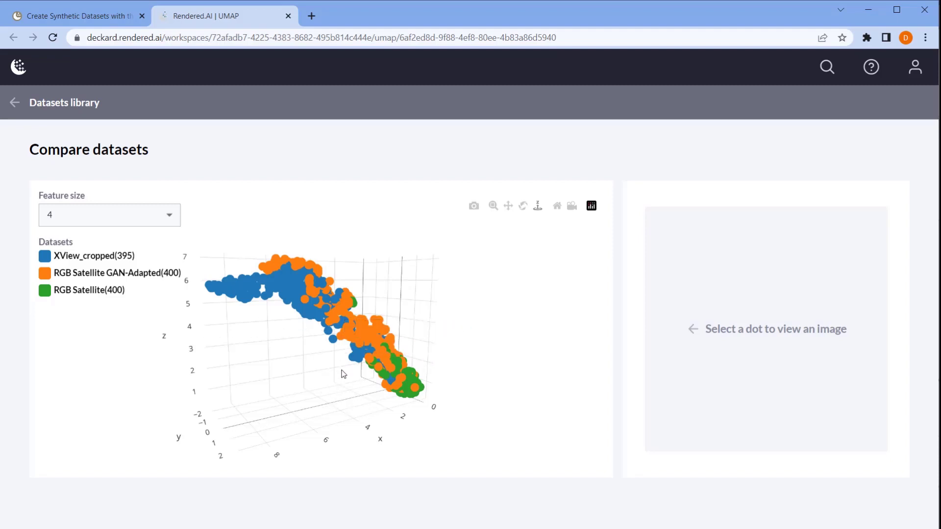
pyautogui.moveTo(394, 399)
# Load XView_cropped images from blue plot points, including 203800.png and finally 195502.png
pyautogui.click(274, 292)
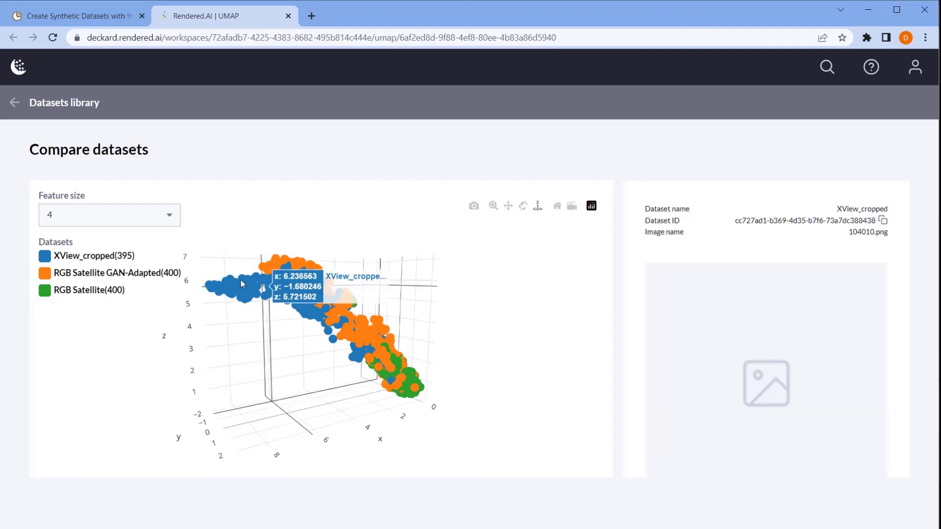
pyautogui.click(240, 280)
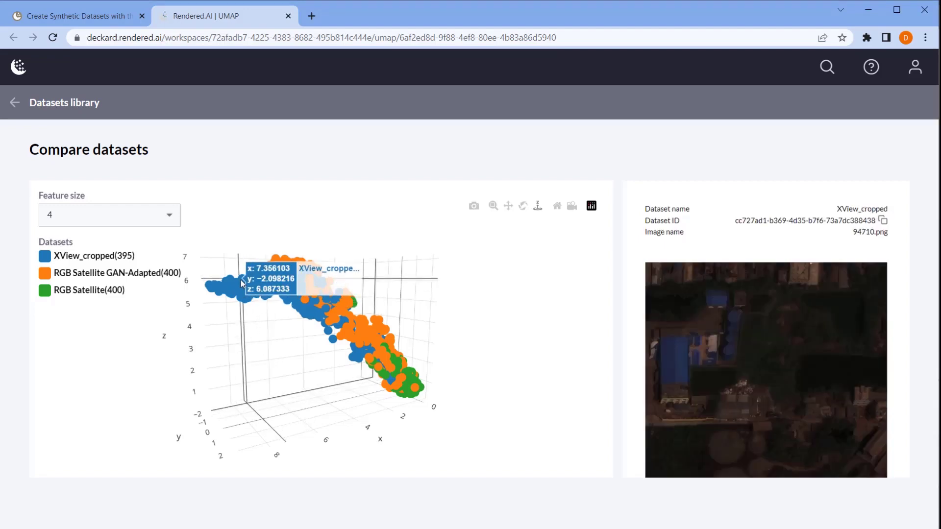
pyautogui.moveTo(223, 286)
pyautogui.click(241, 298)
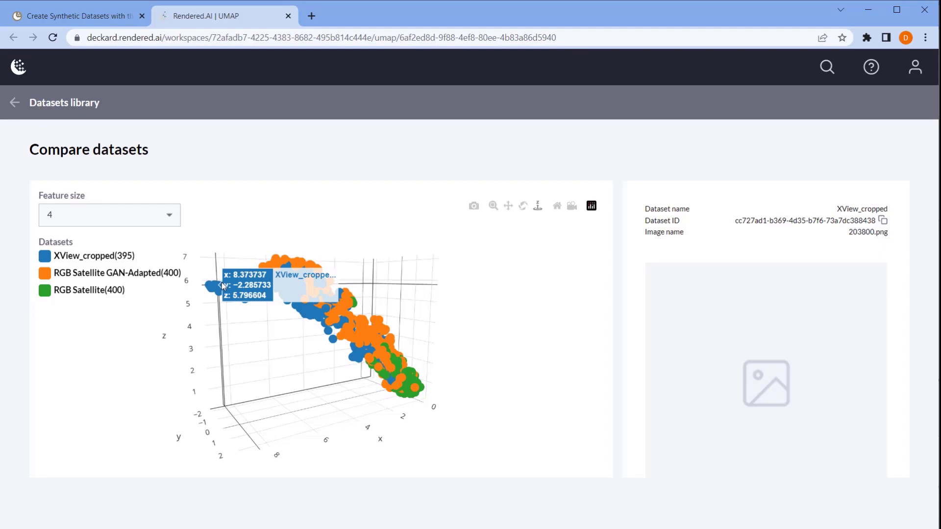
pyautogui.click(257, 304)
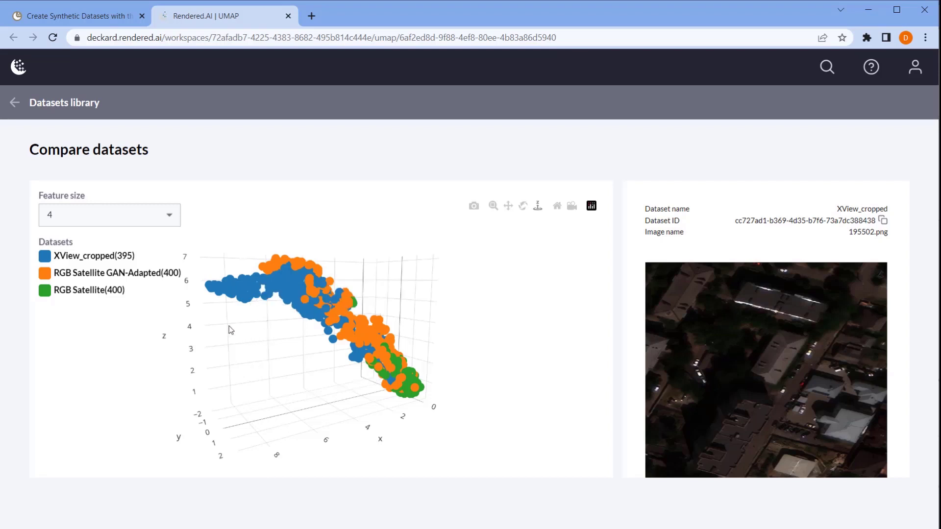
# Switch the UMAP plot to feature sizes 8, 16, then 32, rotating each view
pyautogui.click(170, 215)
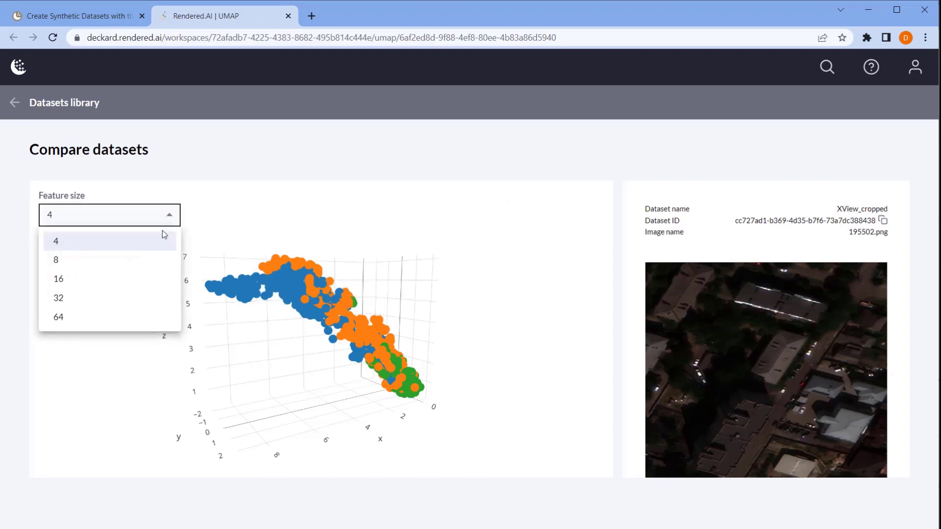
pyautogui.click(143, 258)
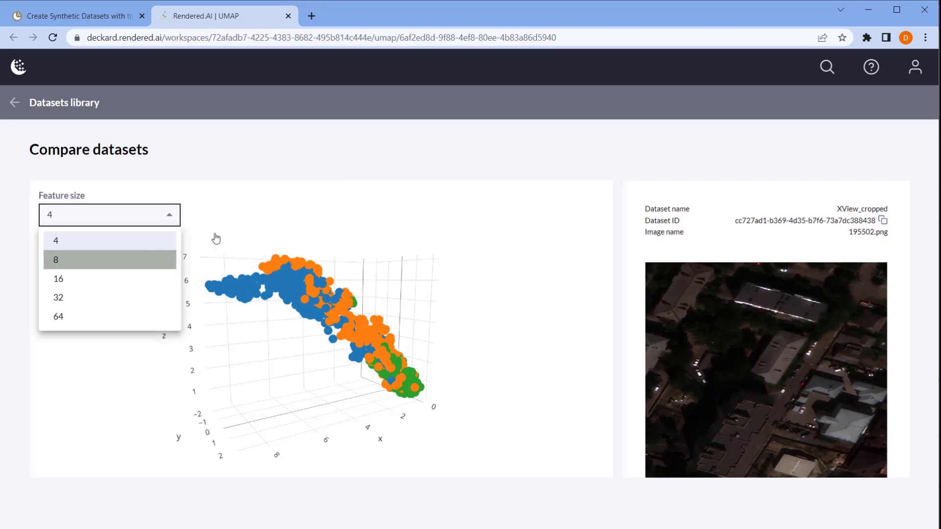
pyautogui.moveTo(341, 377); pyautogui.dragTo(219, 364)
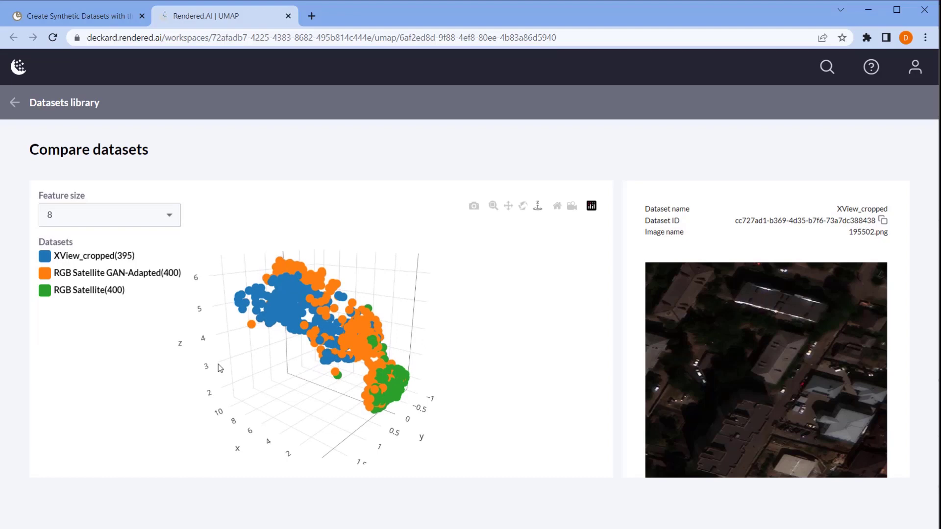
pyautogui.click(166, 214)
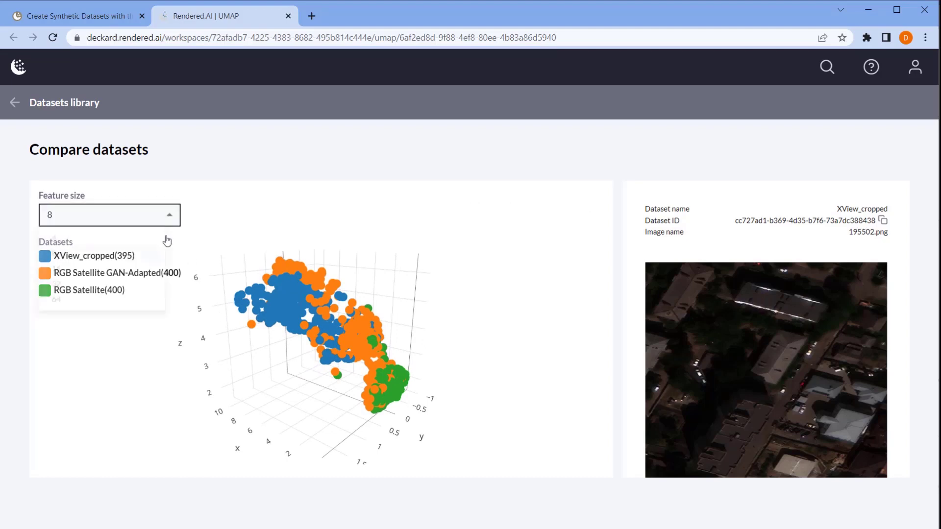
pyautogui.click(149, 283)
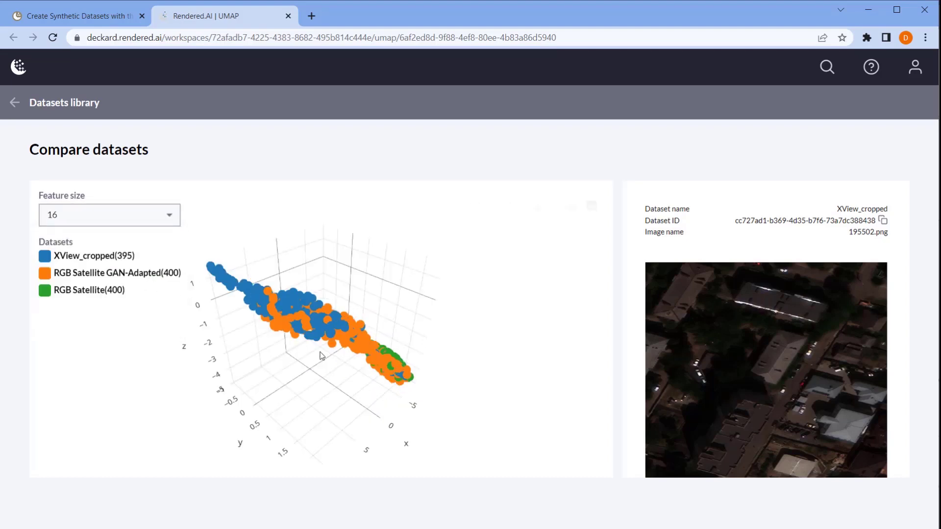
pyautogui.moveTo(346, 392); pyautogui.dragTo(240, 368)
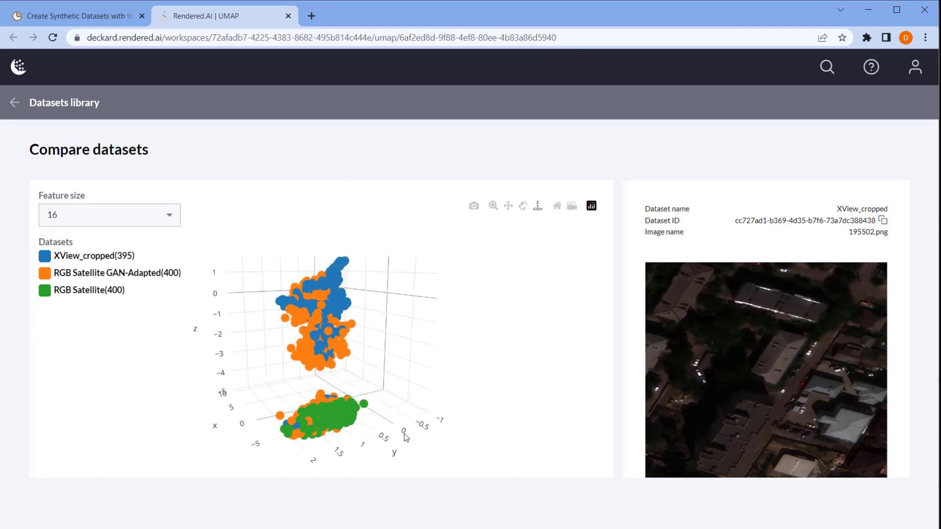
pyautogui.moveTo(406, 448); pyautogui.dragTo(343, 436)
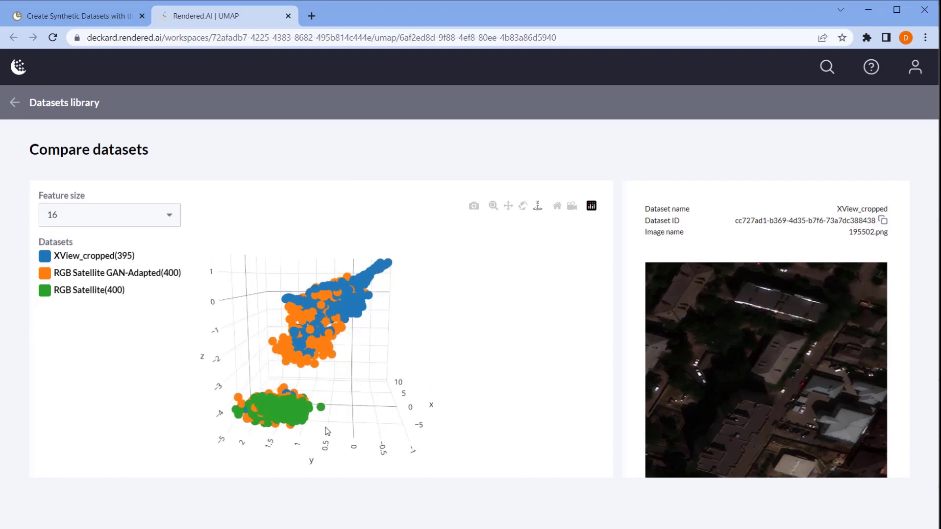
pyautogui.click(172, 214)
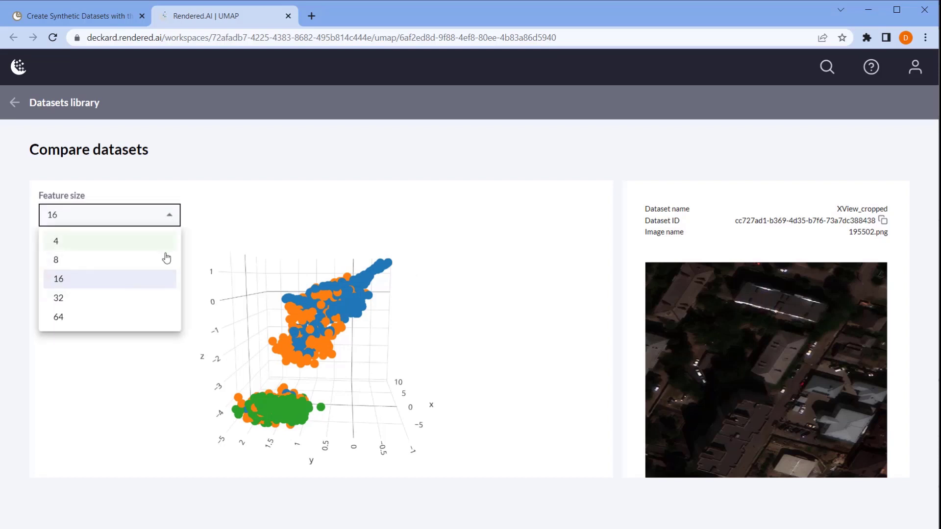
pyautogui.click(136, 306)
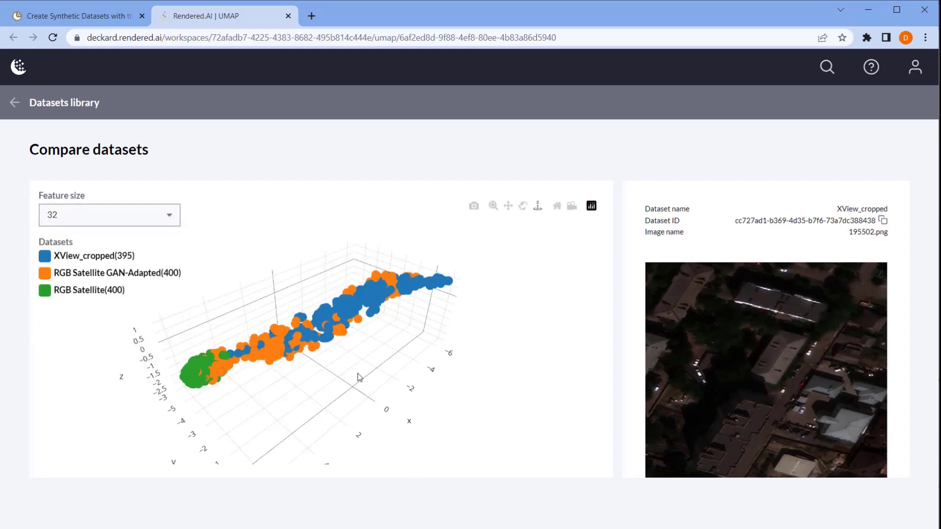
pyautogui.moveTo(298, 345); pyautogui.dragTo(328, 330)
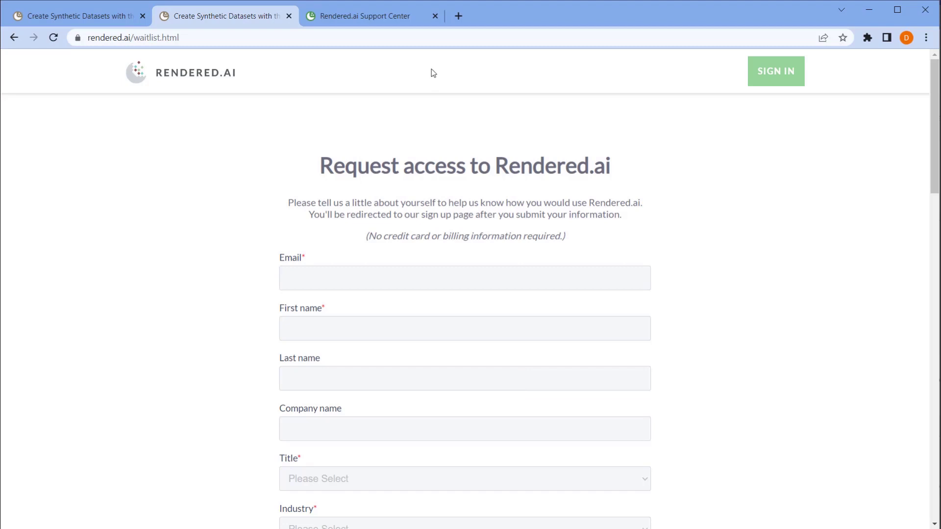
# Switch to the Rendered.ai Support Center browser tab
pyautogui.click(419, 15)
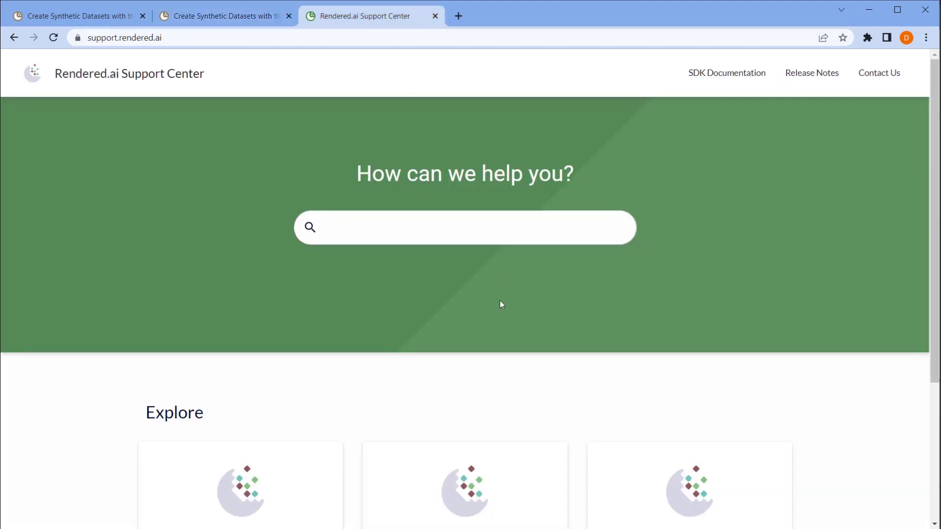
# Scroll down to the Support Center's Explore section
pyautogui.scroll(-4, 500, 301)
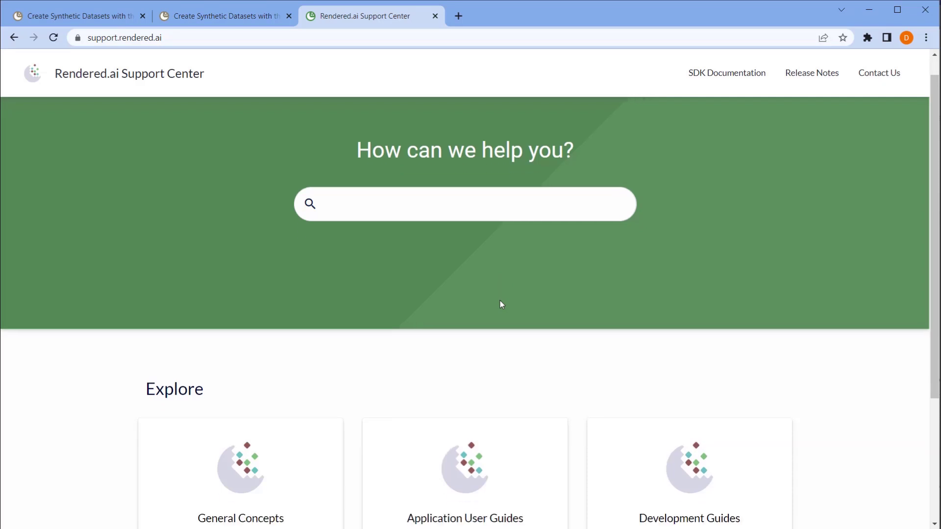